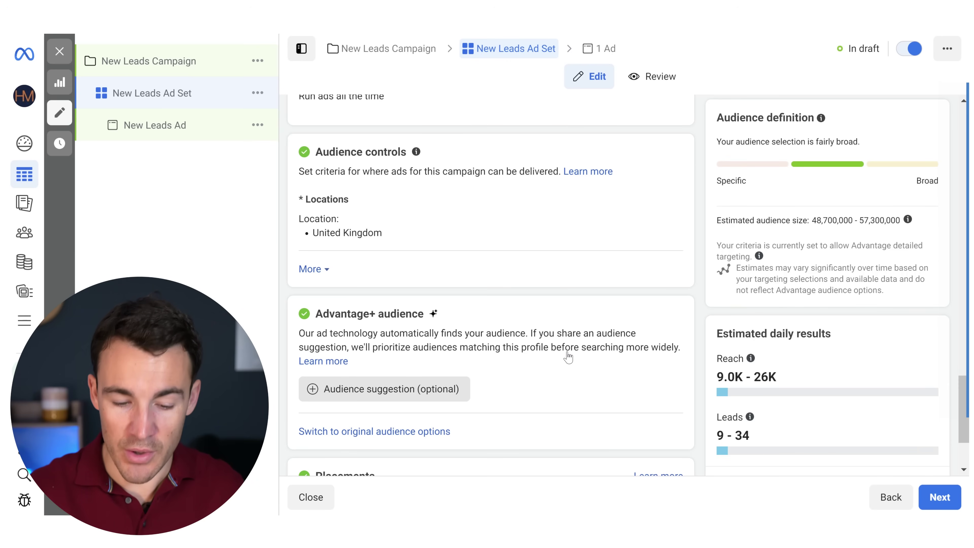
Add the Digital marketing (marketing) interest to the detailed targeting of the Advantage+ audience suggestion
scroll(697, 297, "down", 3)
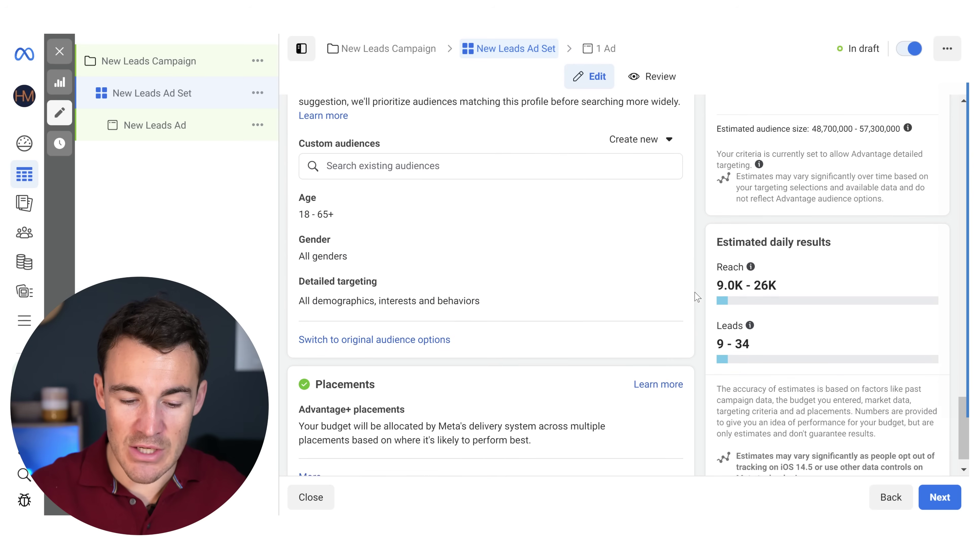
mouse_move(595, 293)
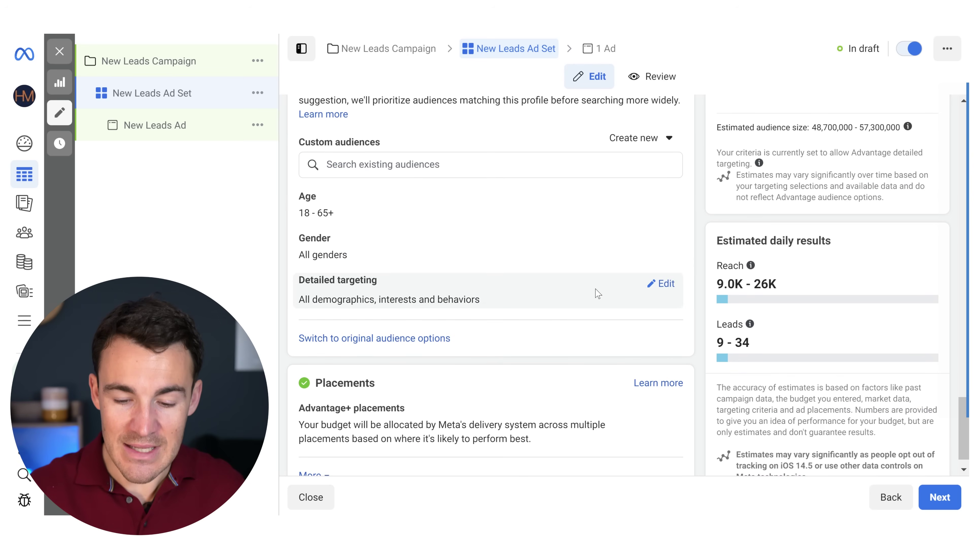
left_click(667, 284)
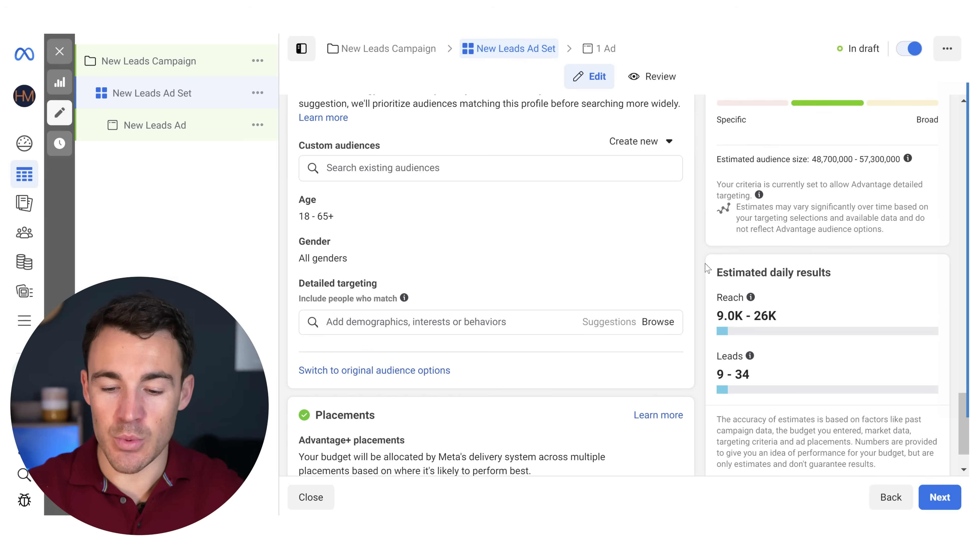
scroll(707, 268, "up", 3)
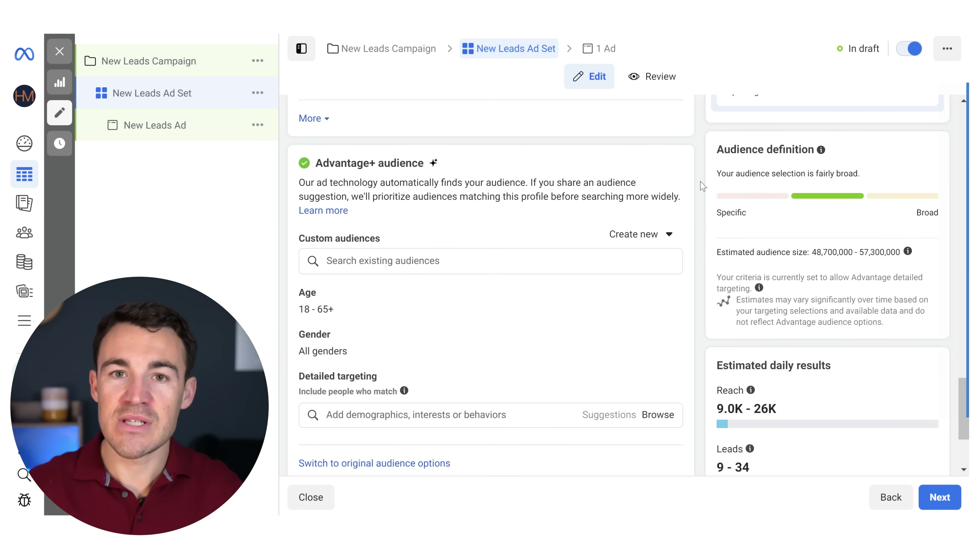
left_click(387, 415)
type("Digital marketing")
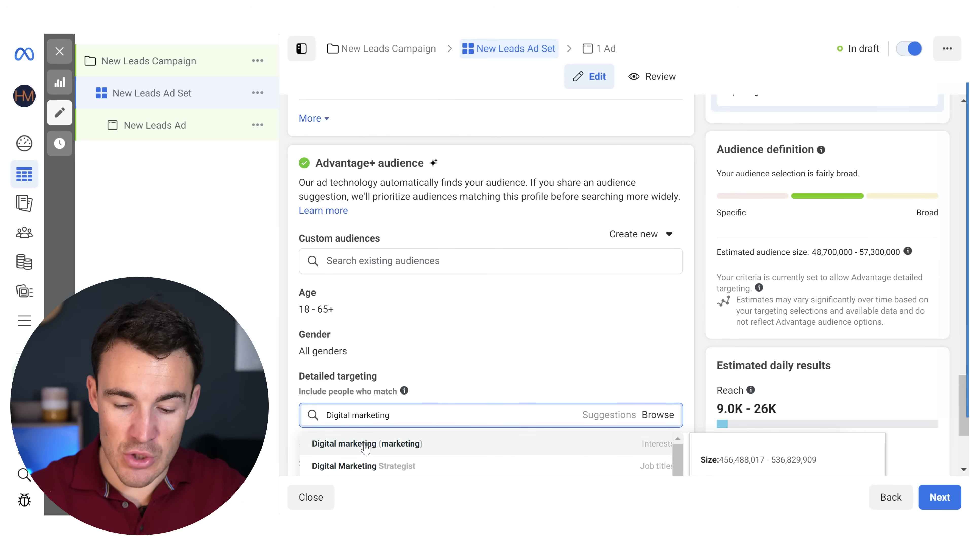
key("Return")
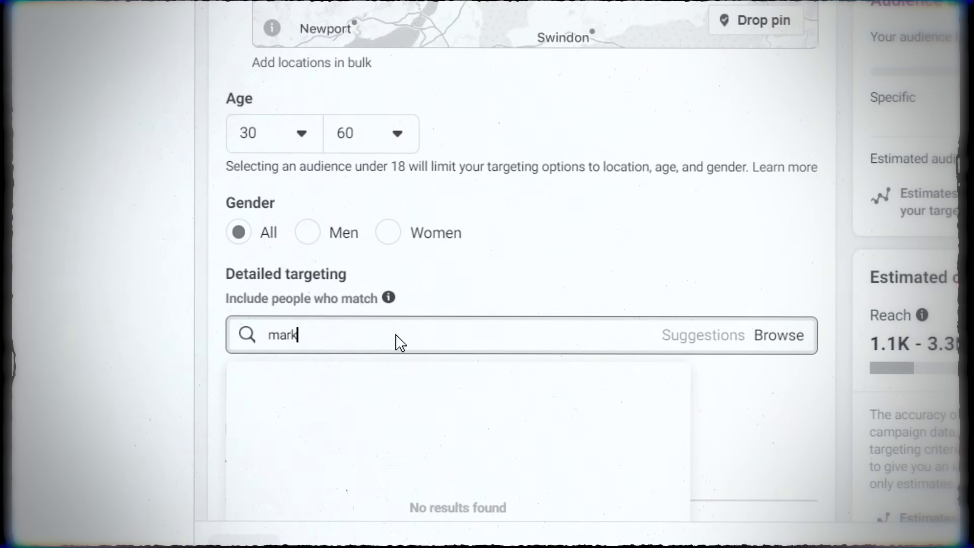
type("keting")
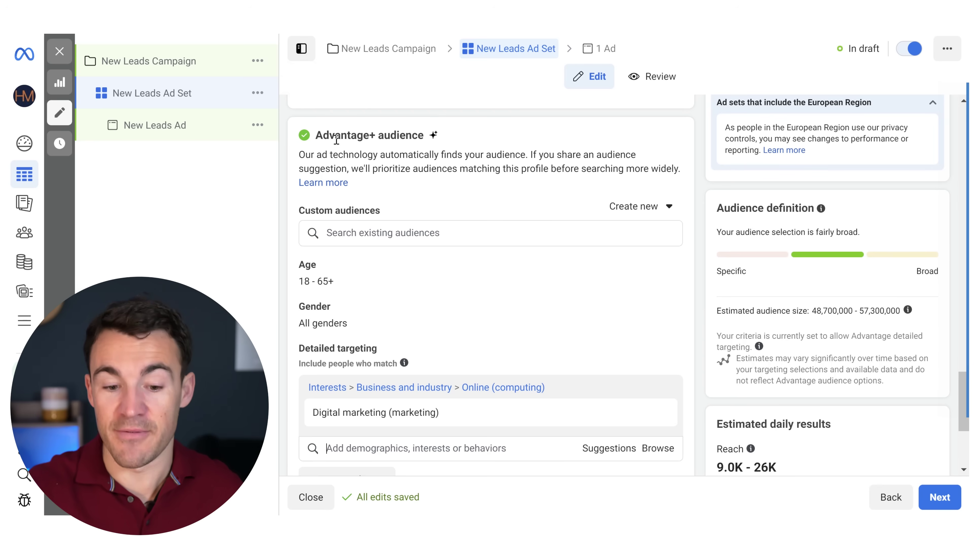
Set the Advantage+ audience suggestion to ages 25 to 35 and the gender to Women
mouse_move(378, 406)
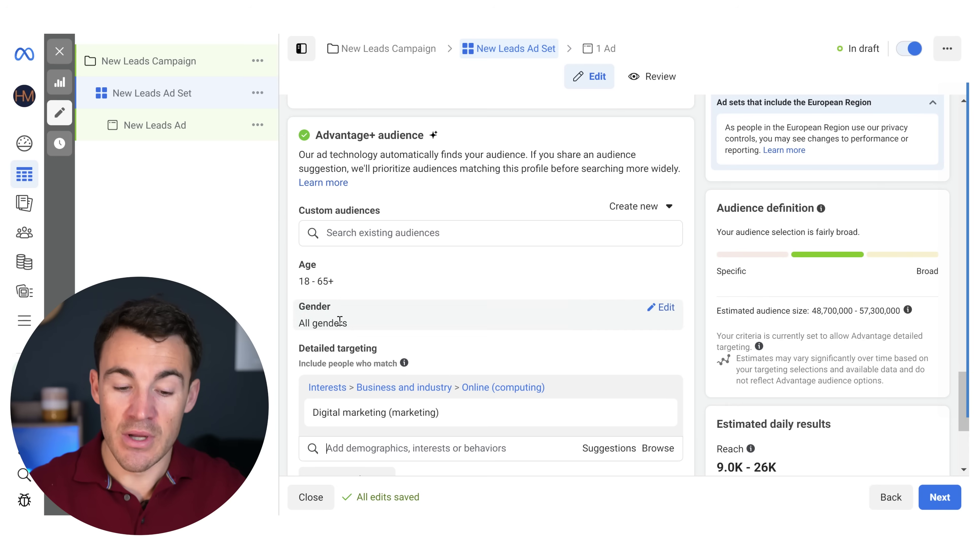
left_click(658, 308)
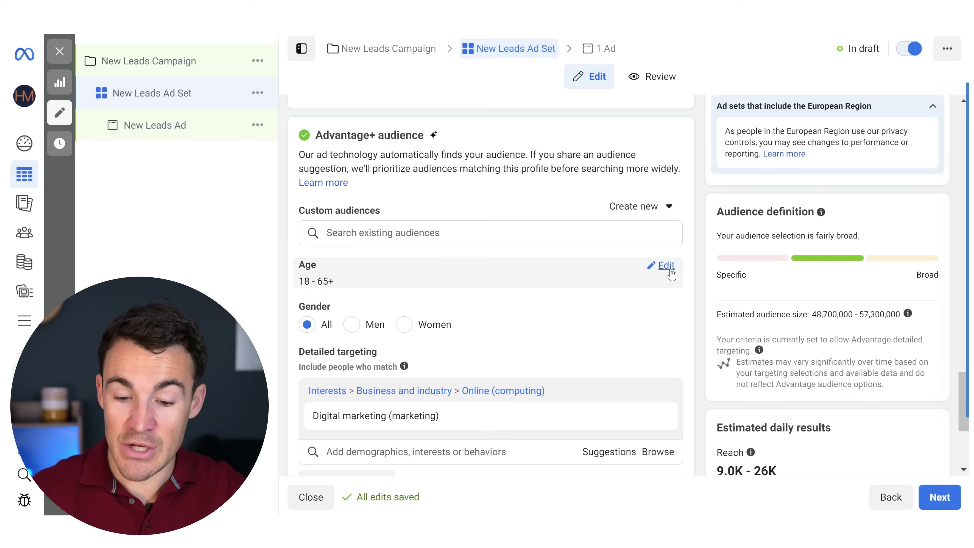
left_click(667, 265)
left_click(343, 292)
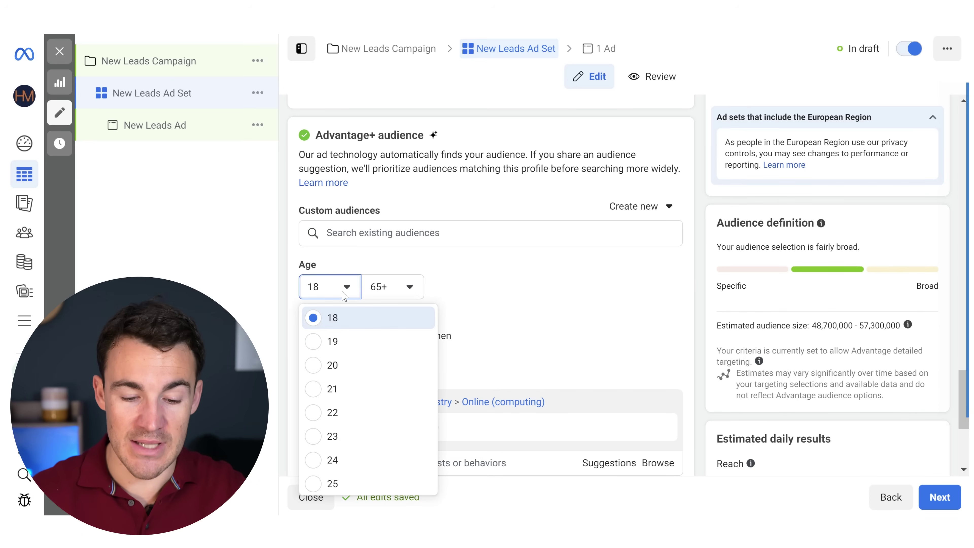
left_click(335, 483)
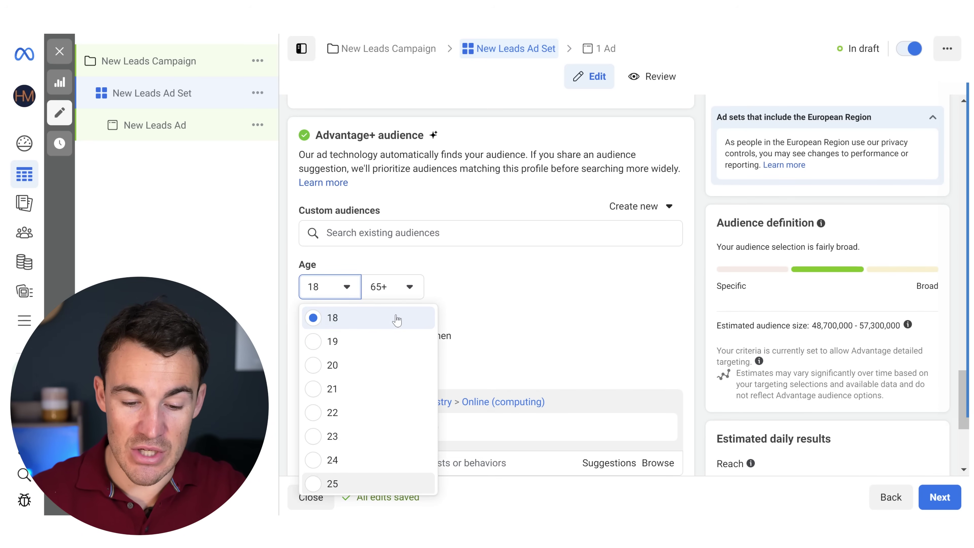
left_click(411, 286)
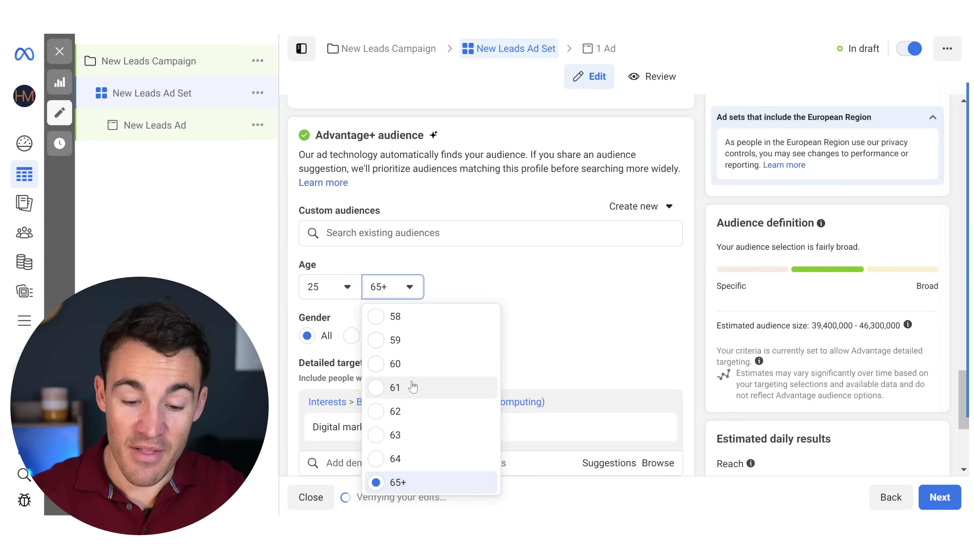
scroll(435, 342, "up", 5)
scroll(435, 342, "up", 6)
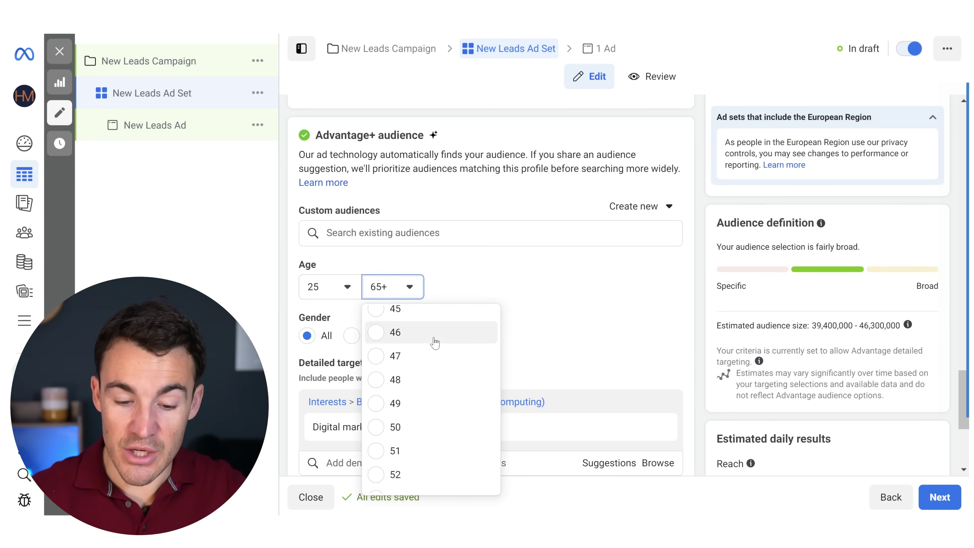
scroll(422, 338, "up", 2)
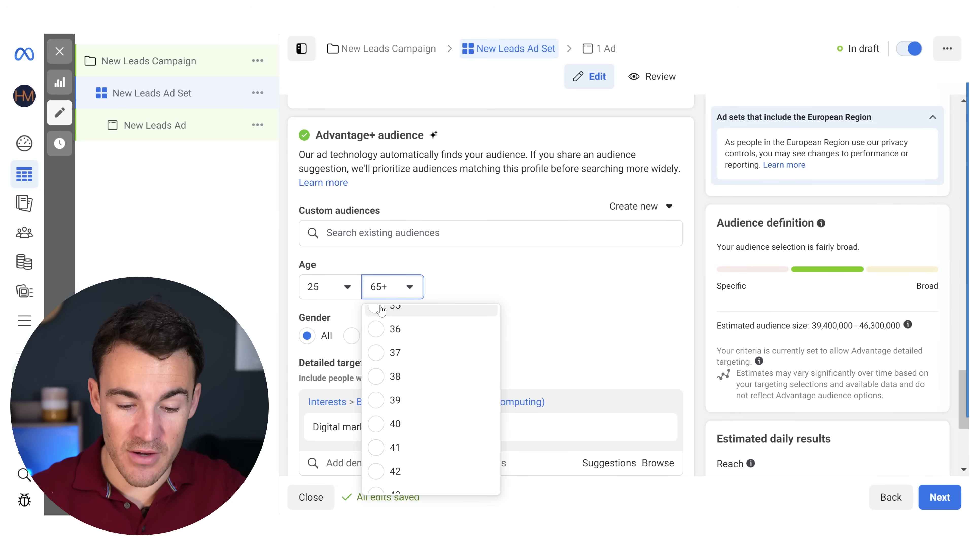
left_click(437, 310)
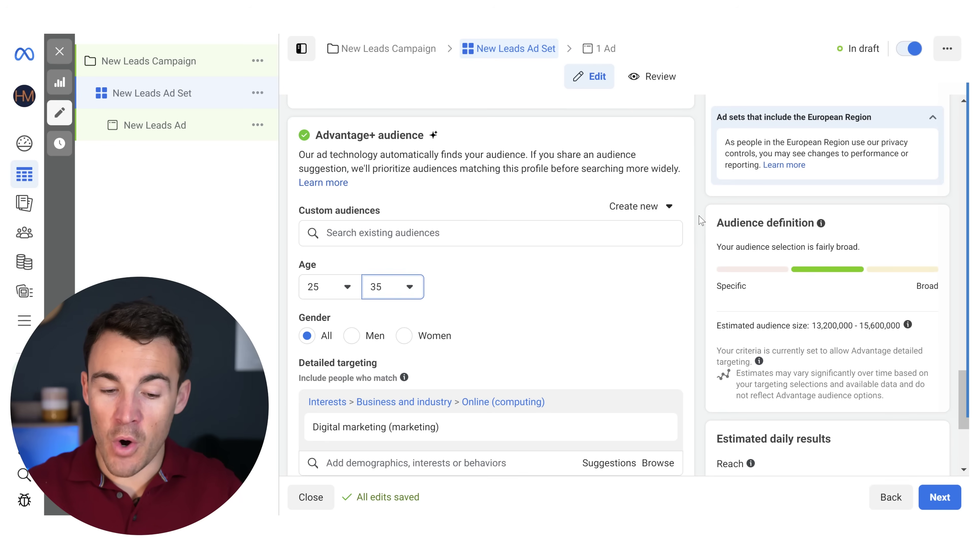
left_click(406, 336)
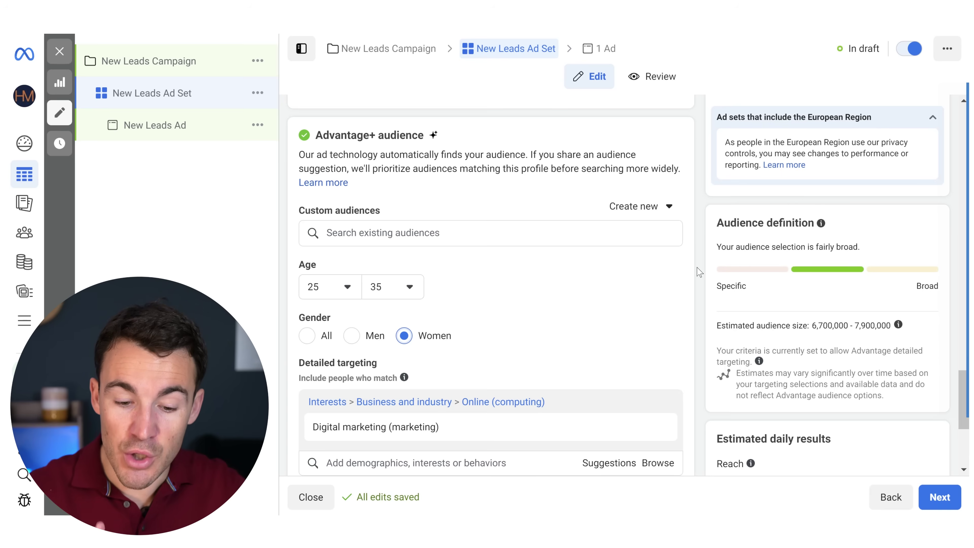
Open the location setting in the audience controls for editing and expand the additional control options
scroll(699, 272, "up", 5)
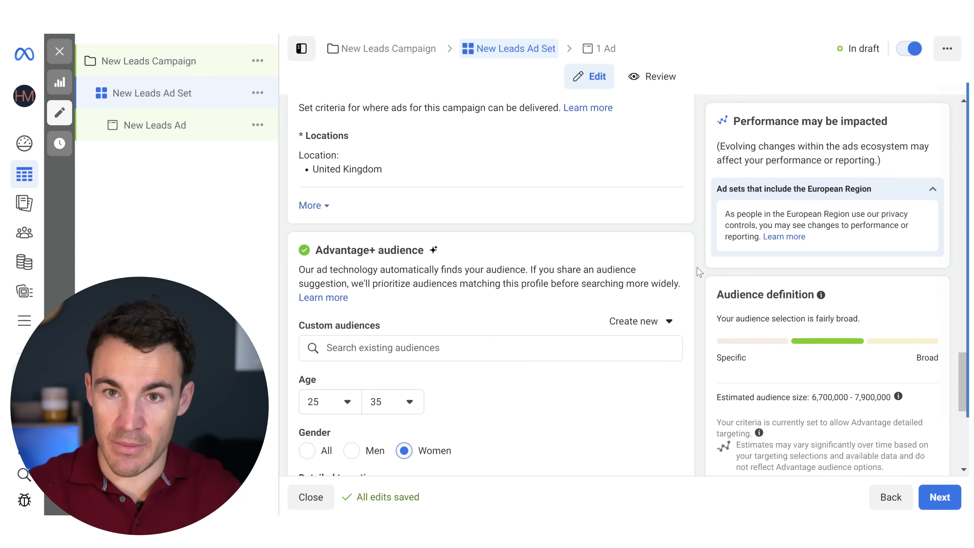
scroll(428, 244, "up", 1)
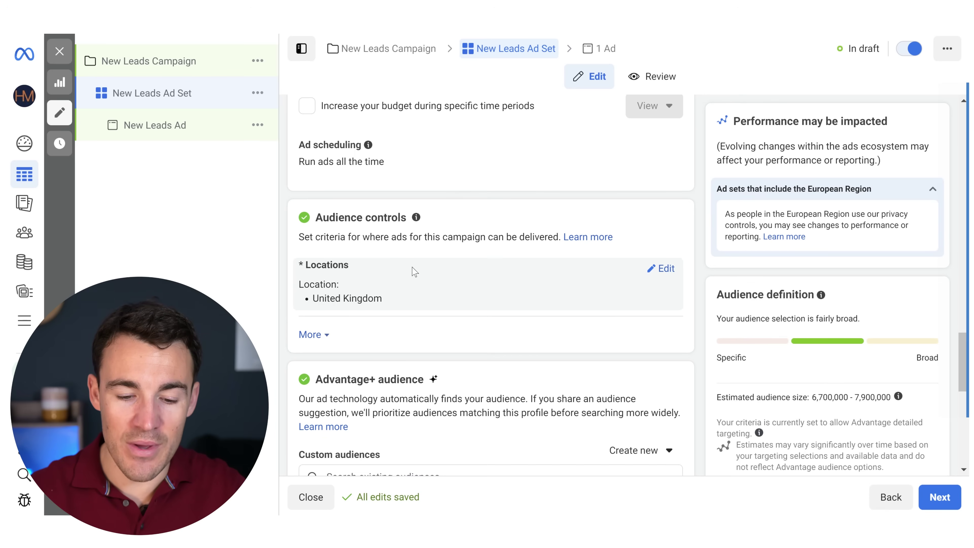
left_click(667, 268)
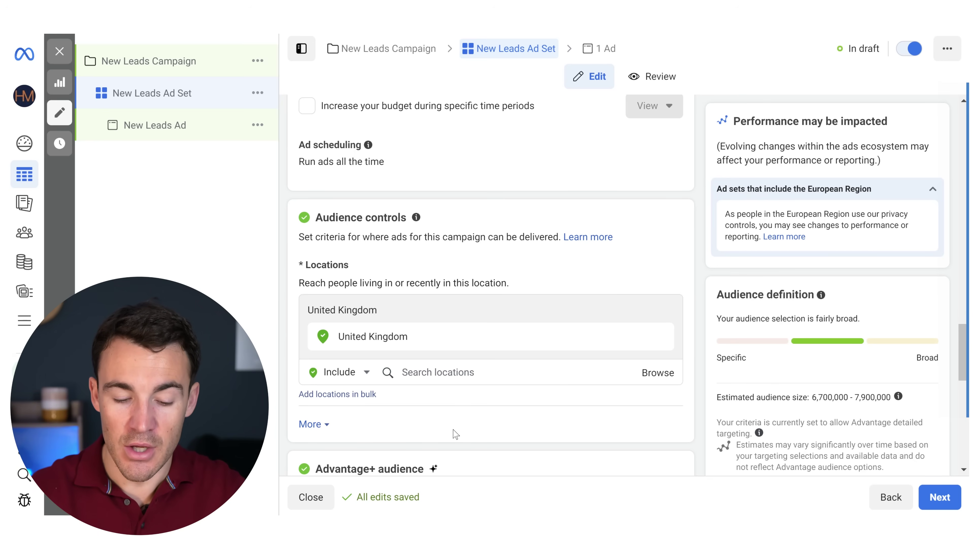
left_click(311, 424)
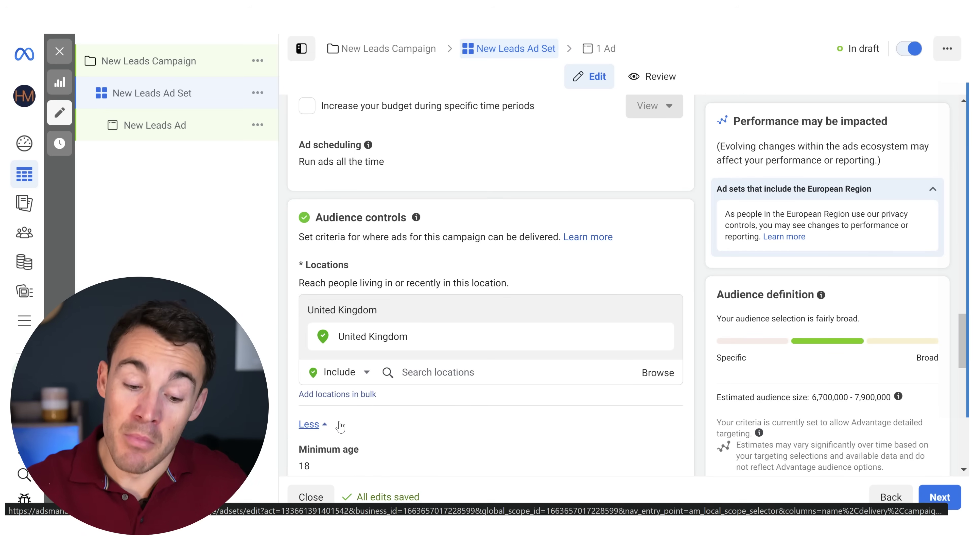
Open the minimum age setting in the audience controls and look through the selectable ages
scroll(705, 329, "down", 2)
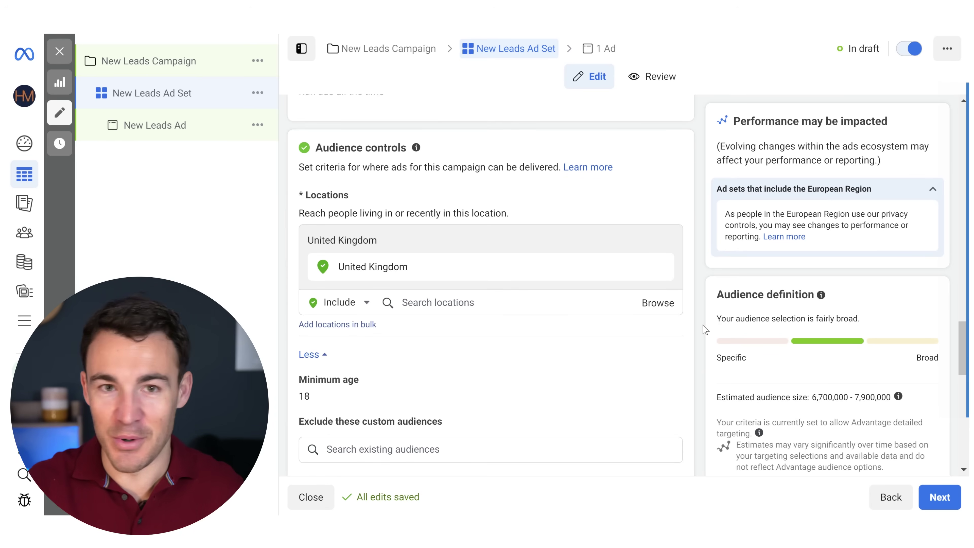
scroll(705, 329, "down", 2)
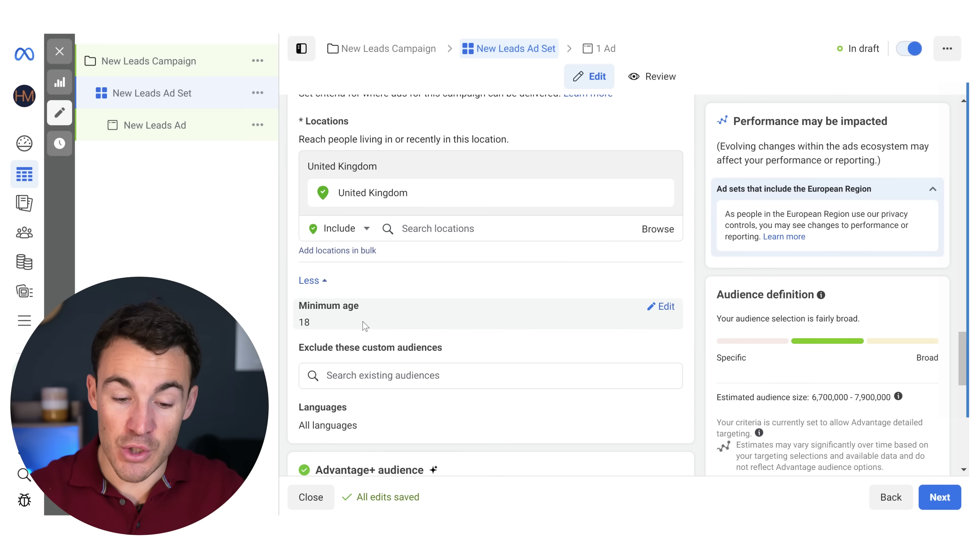
left_click(666, 307)
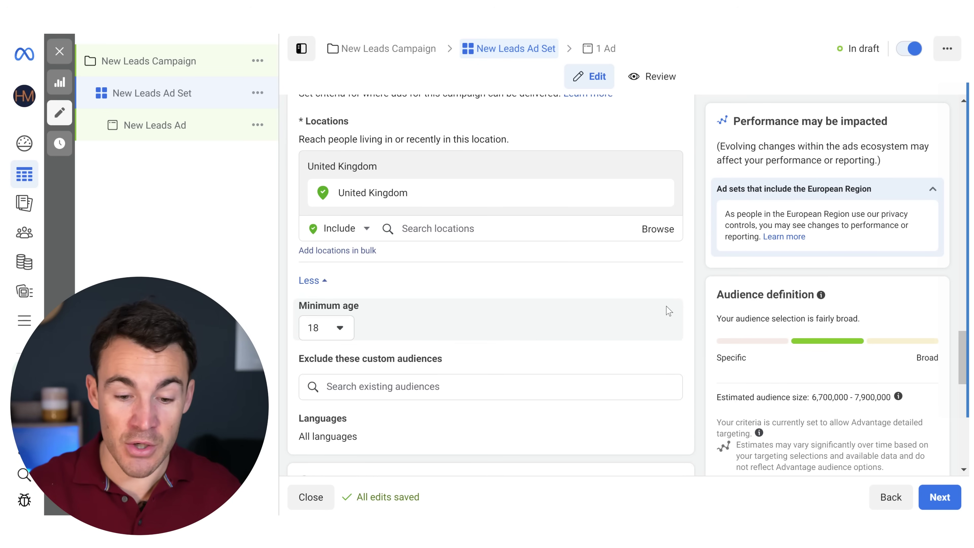
left_click(339, 328)
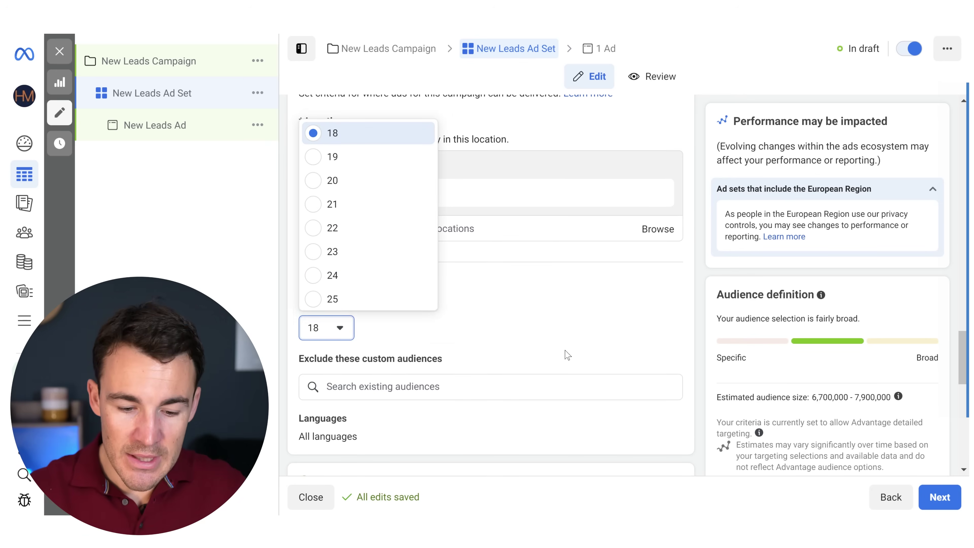
left_click(707, 340)
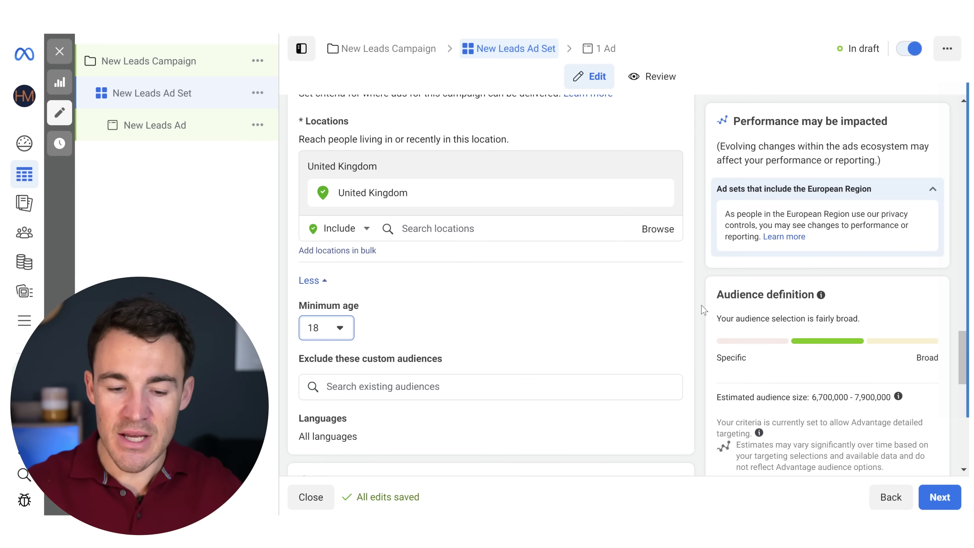
Switch the ad set from Advantage+ audience to the original audience options
scroll(704, 310, "up", 1)
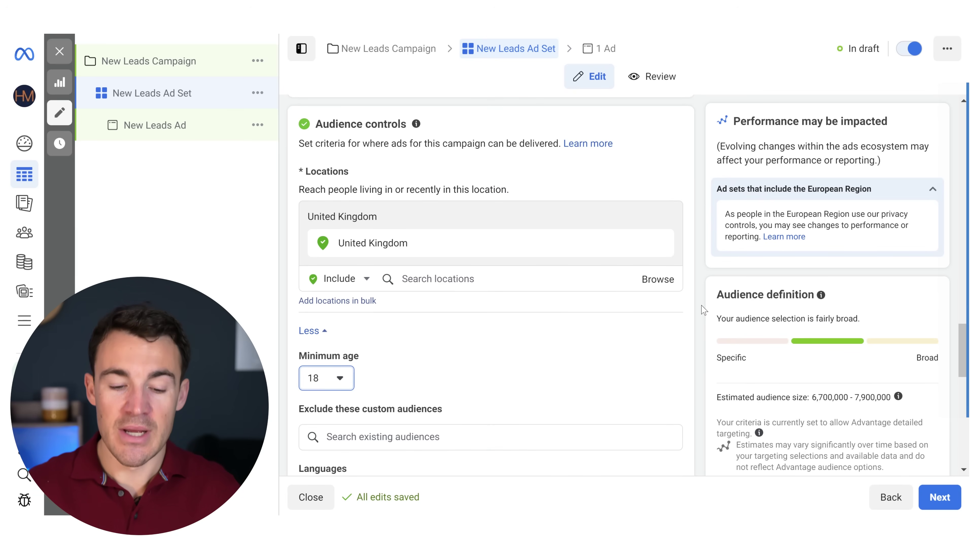
scroll(703, 310, "down", 2)
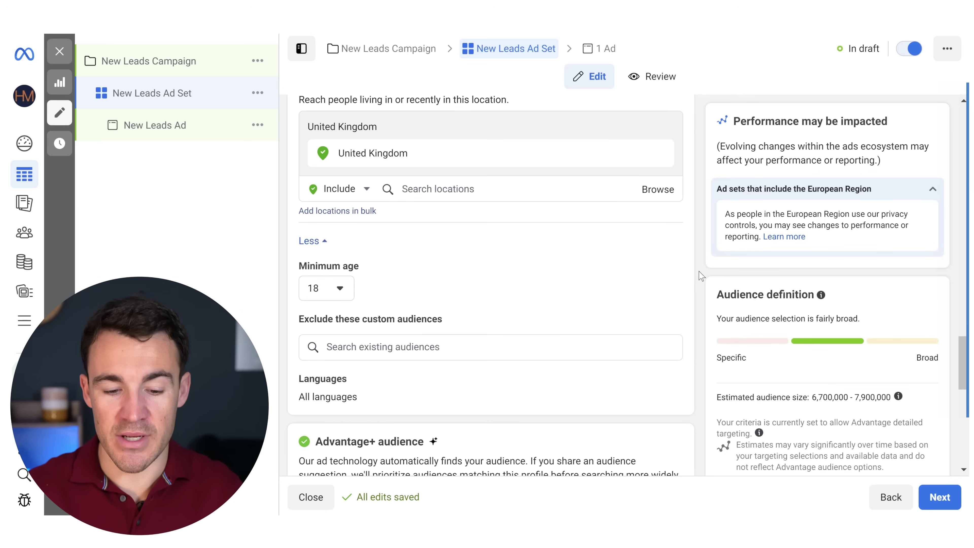
scroll(702, 276, "down", 7)
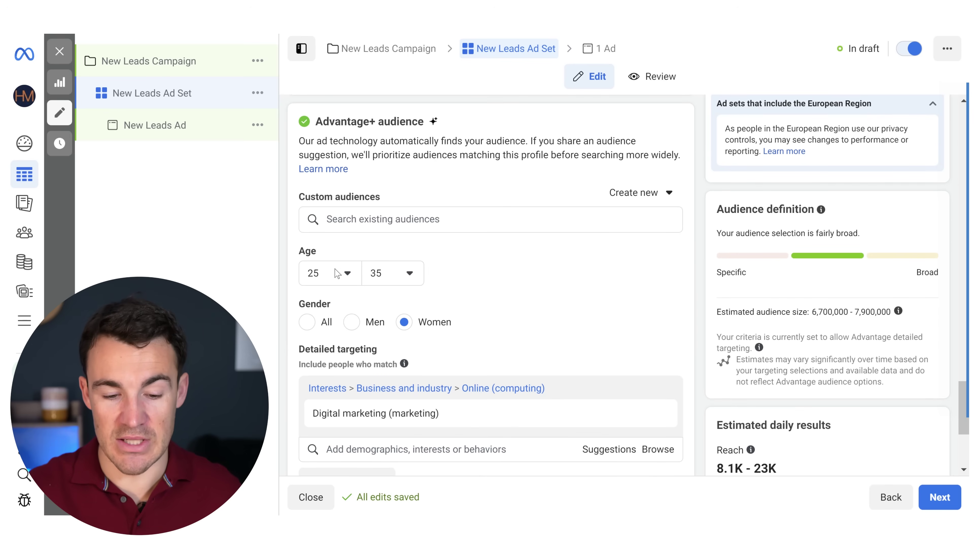
scroll(565, 291, "down", 2)
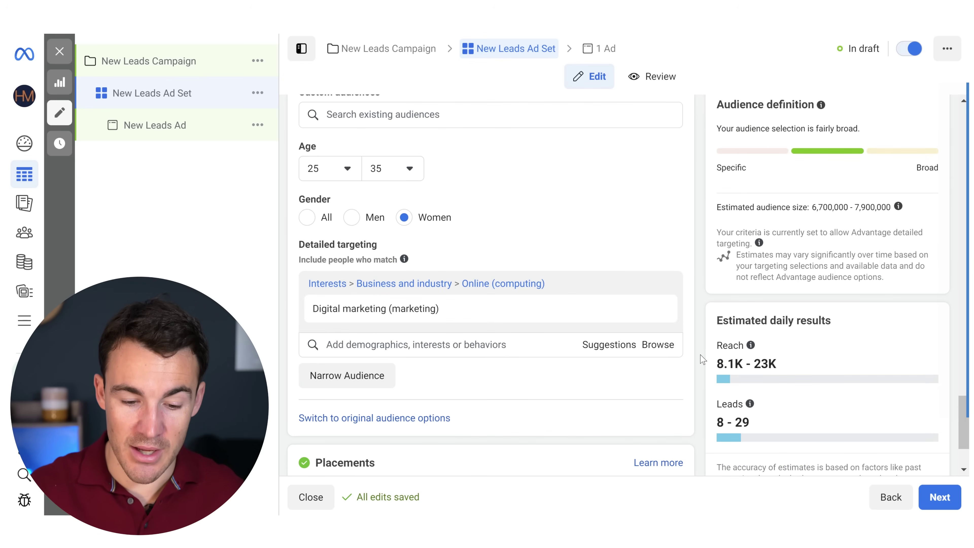
scroll(698, 359, "down", 1)
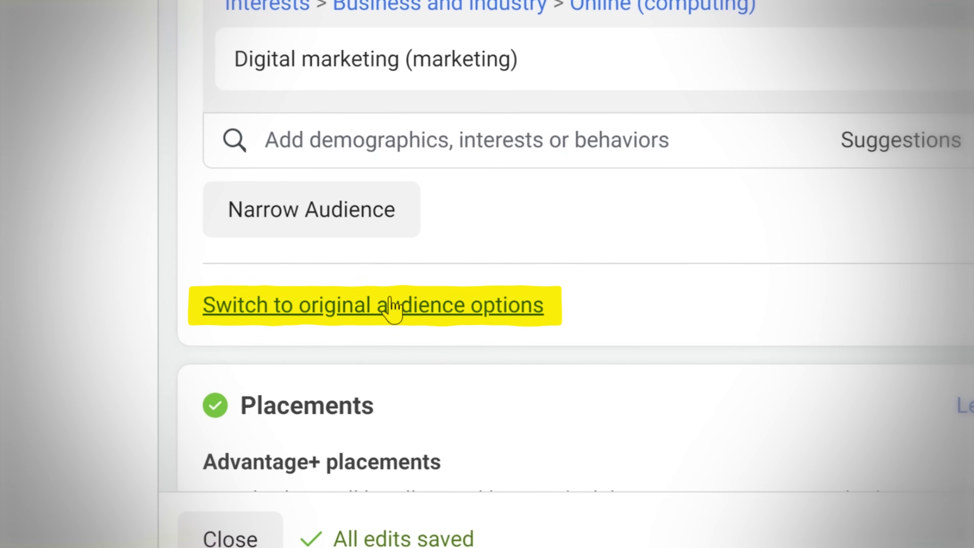
left_click(391, 306)
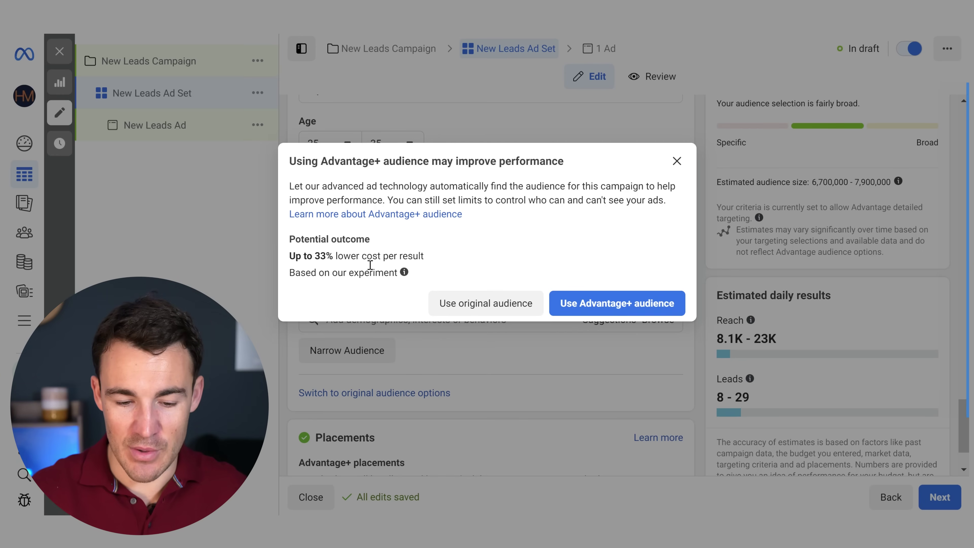
left_click(483, 308)
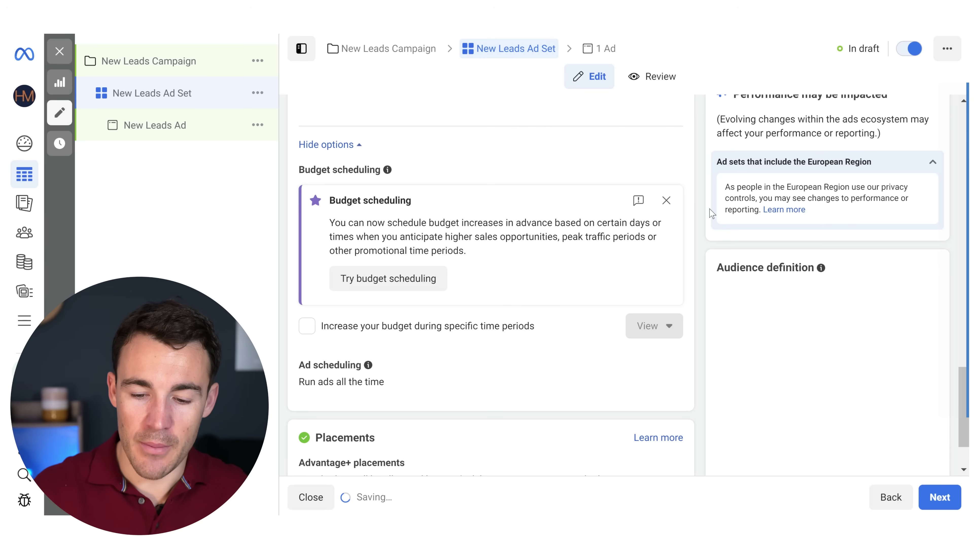